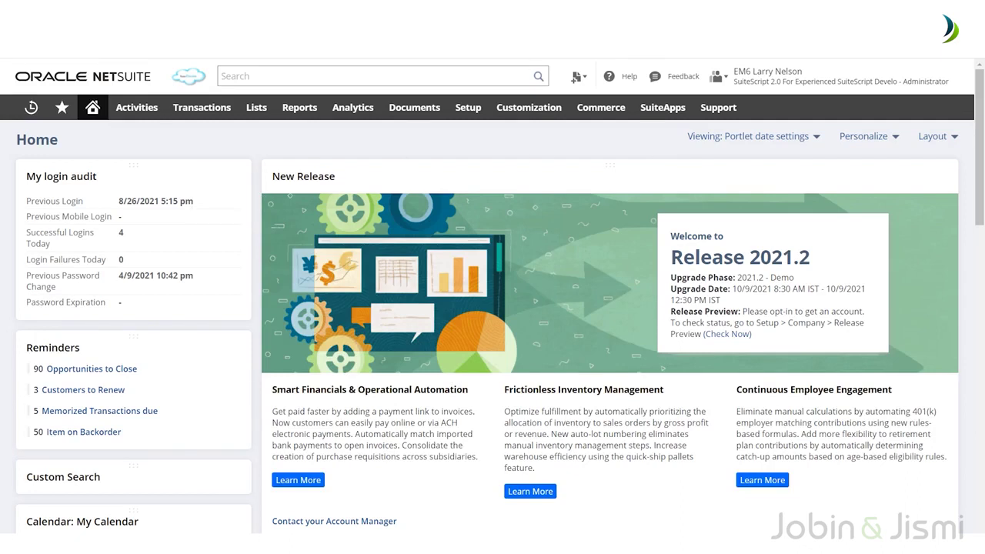
View the sales order list from the Transactions menu, then start a new blank sales order
scroll(469, 152, "down", 1)
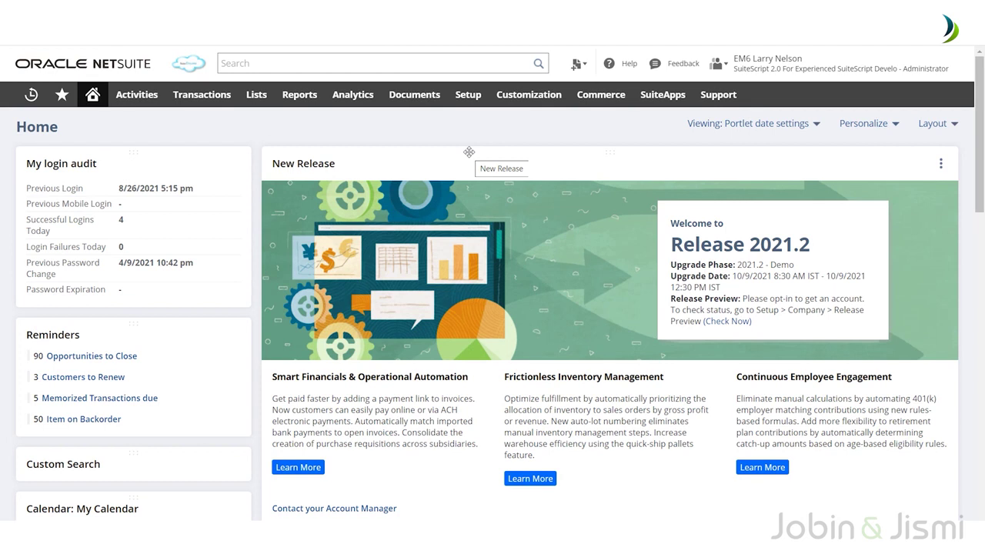
mouse_move(203, 93)
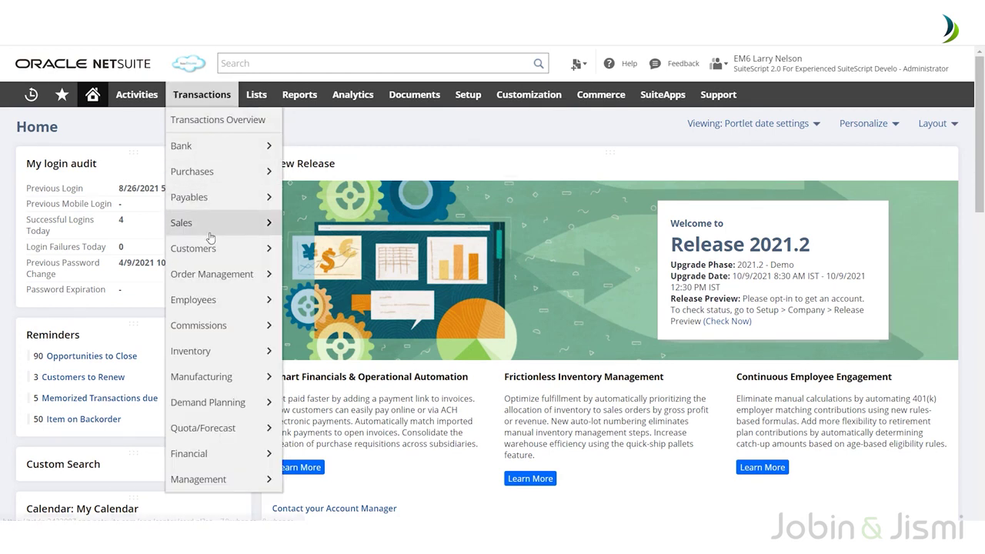
mouse_move(211, 237)
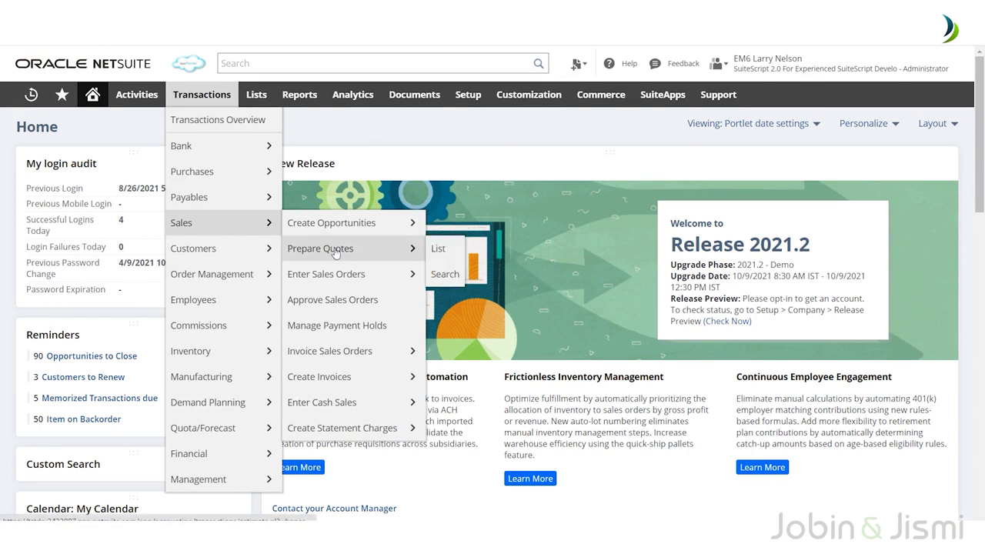
mouse_move(338, 279)
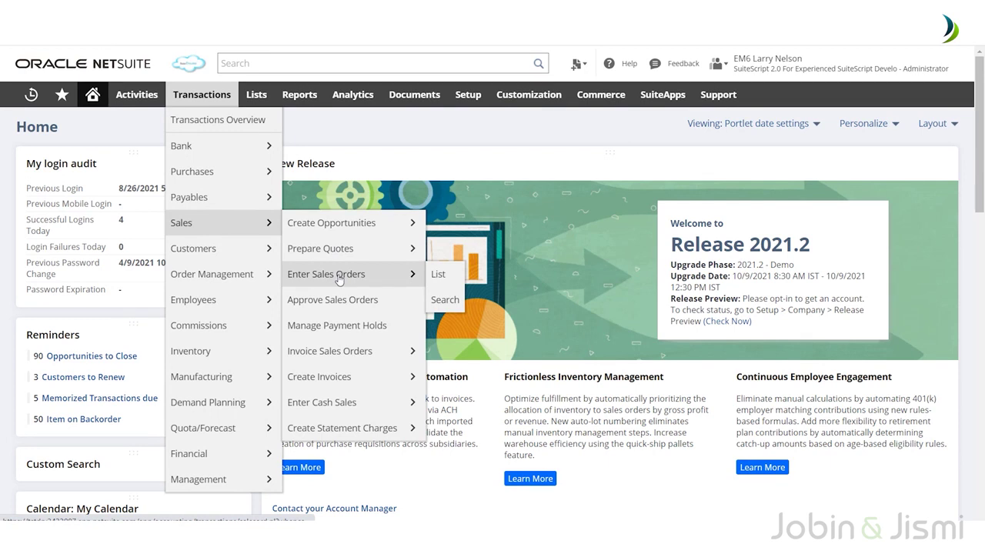
left_click(437, 275)
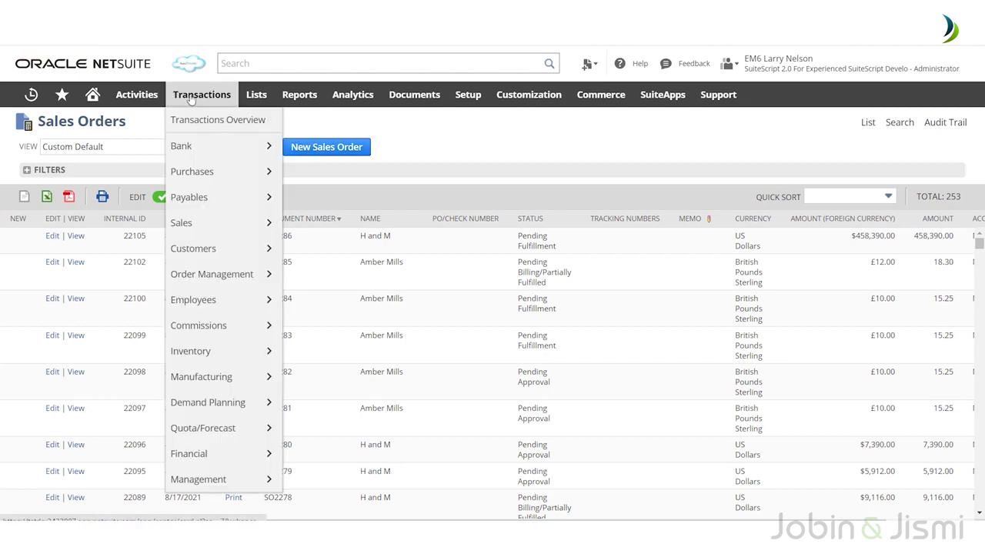
mouse_move(232, 223)
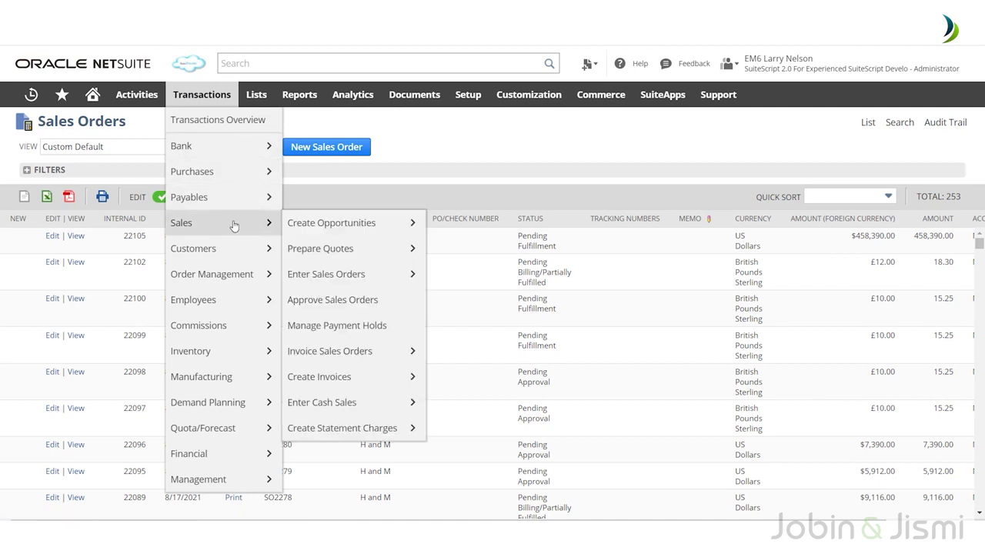
left_click(356, 277)
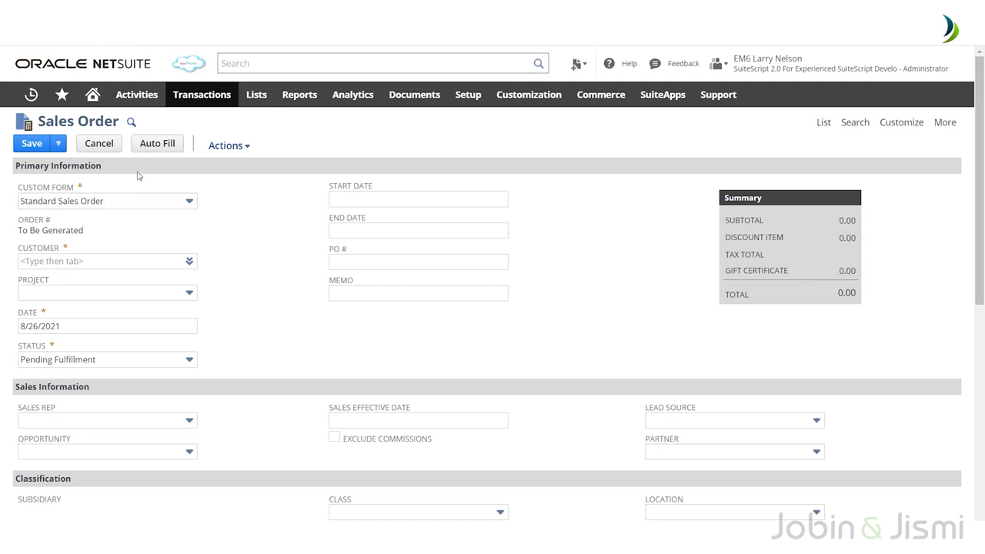
Keep Standard Sales Order as the order's custom form
left_click(141, 205)
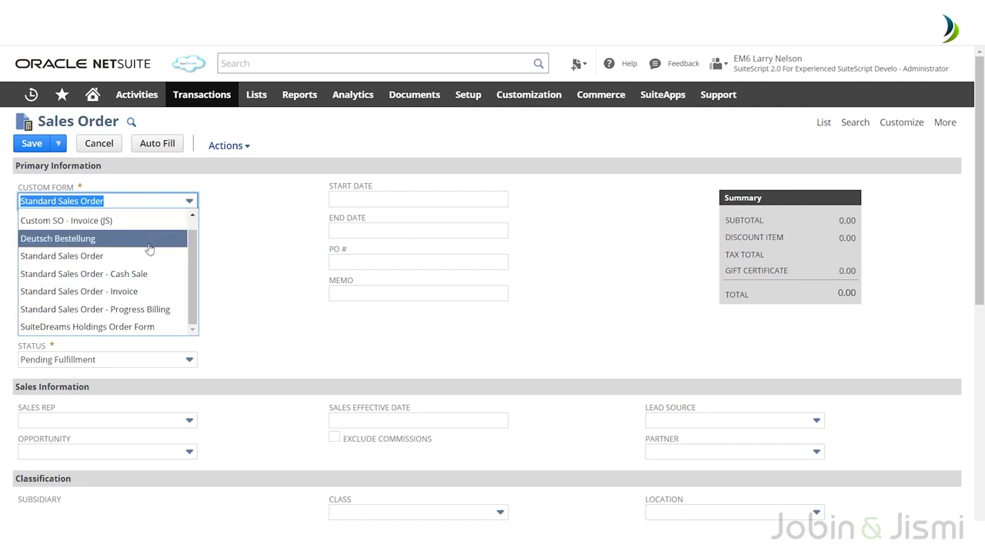
left_click(211, 209)
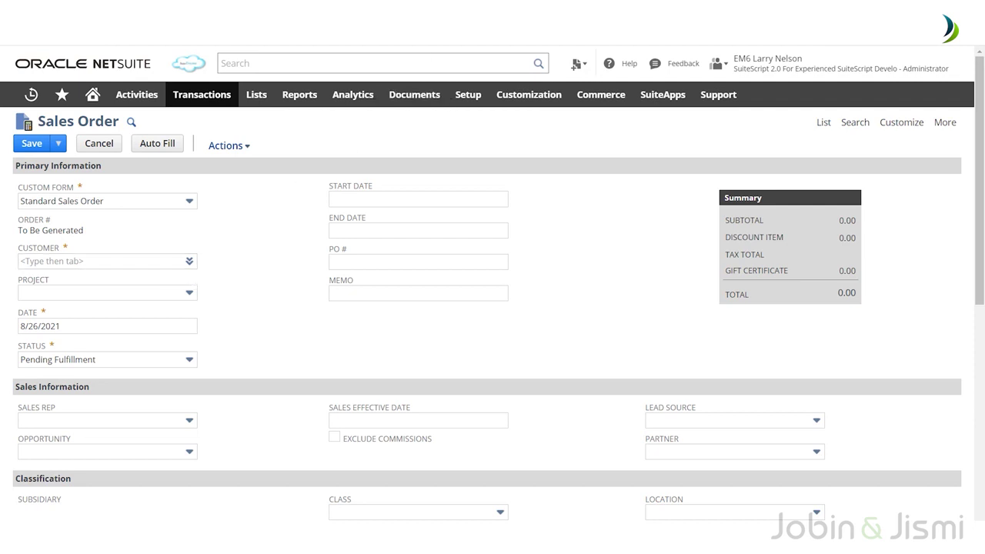
left_click(188, 262)
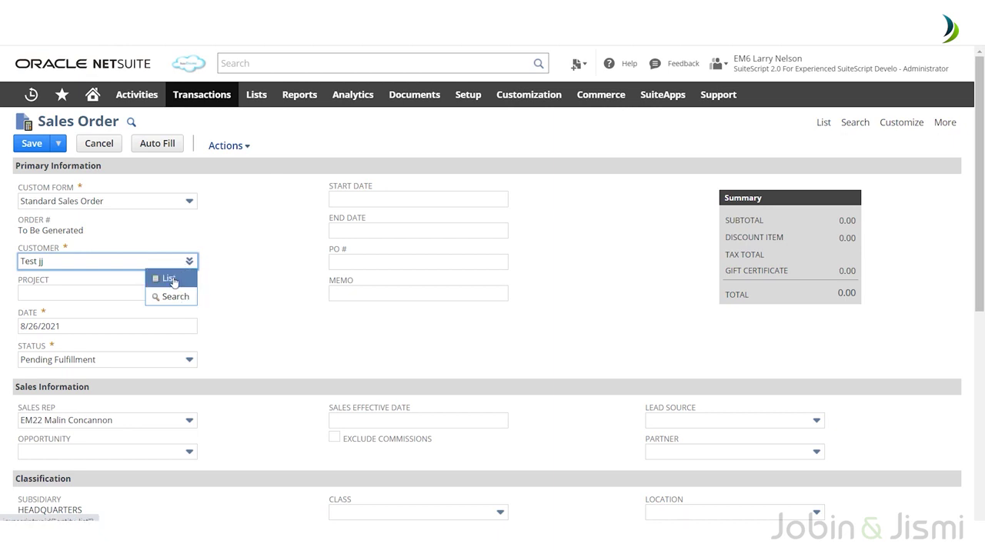
left_click(173, 279)
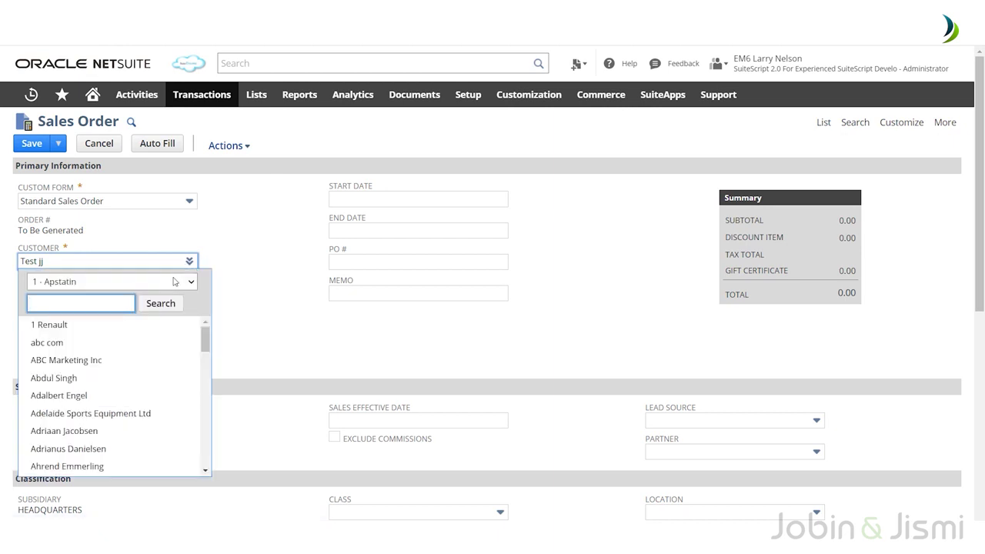
left_click(88, 303)
left_click(68, 334)
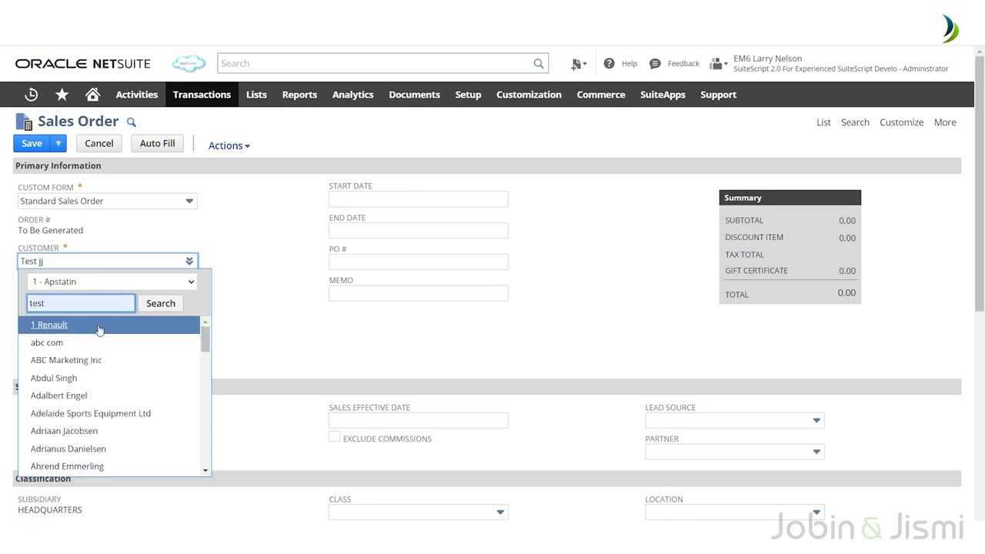
left_click(155, 308)
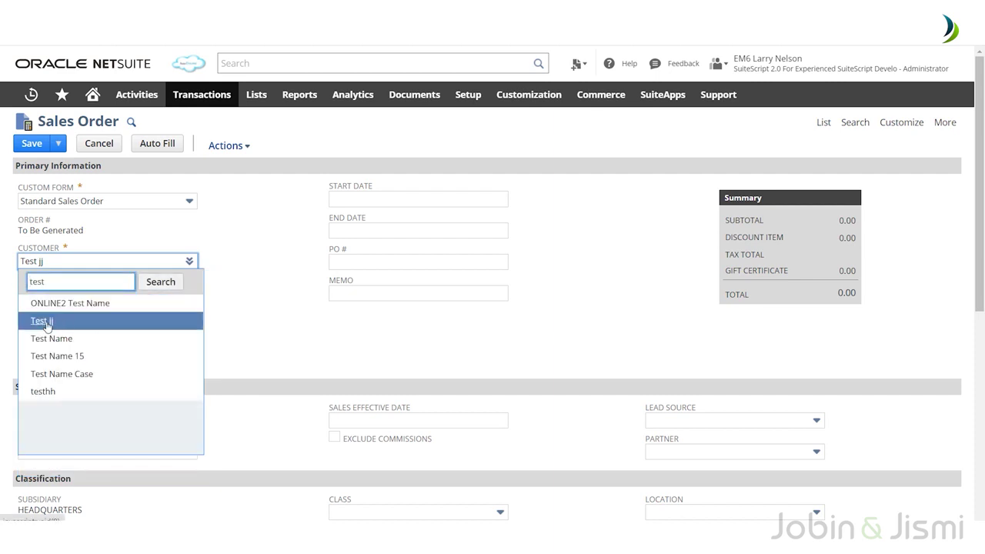
left_click(146, 320)
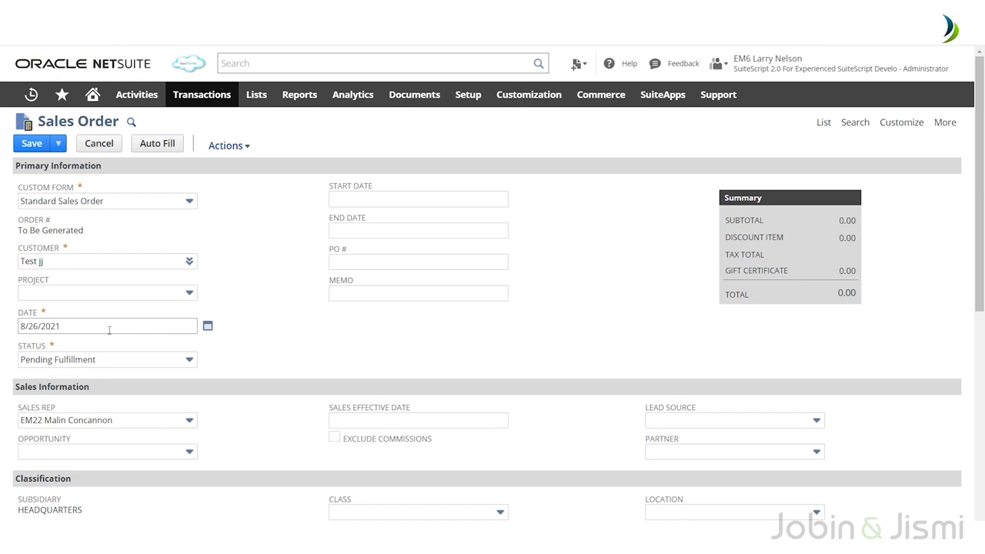
Choose August 26, 2021 from the date calendar and change the status to Pending Approval
left_click(208, 327)
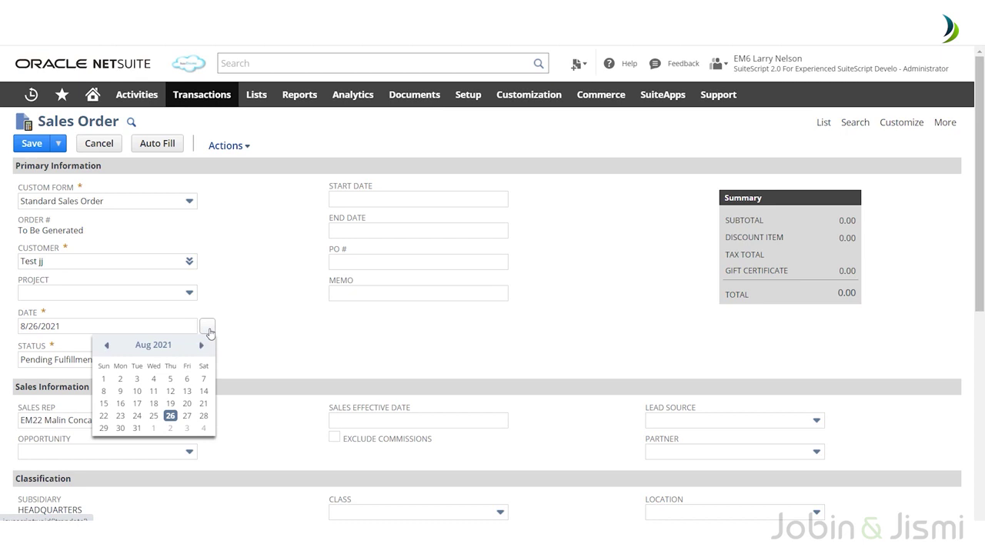
left_click(171, 416)
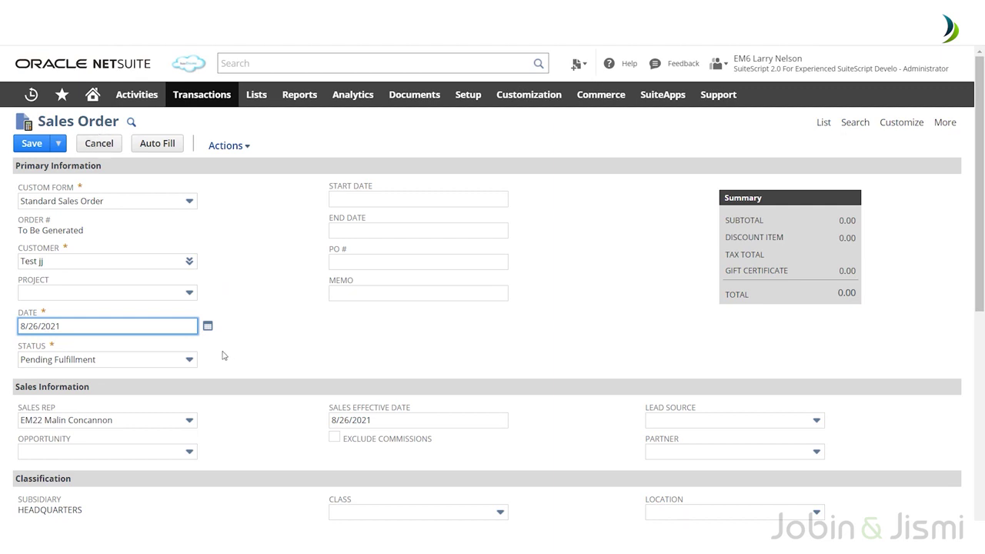
left_click(180, 360)
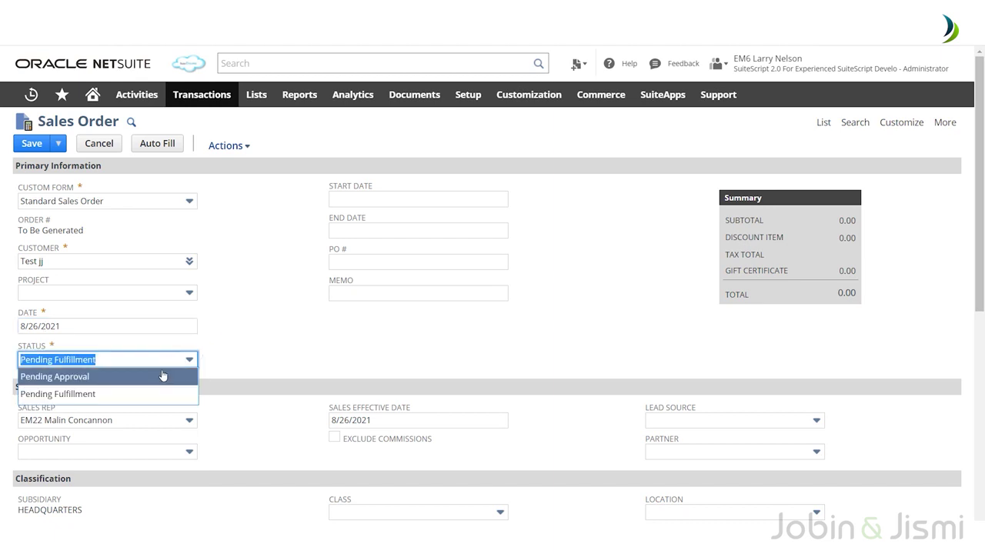
left_click(162, 377)
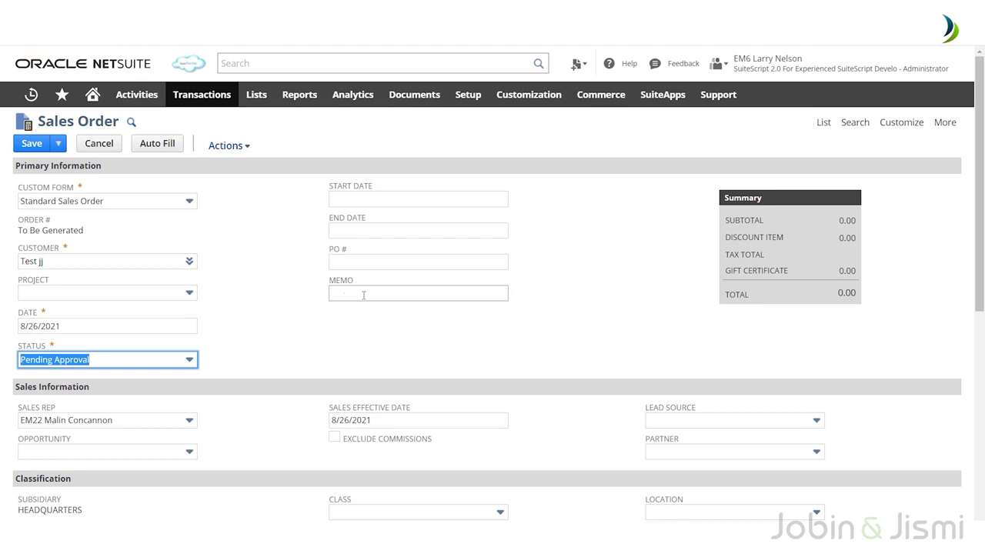
Choose Ad in the Lead Source dropdown lower on the form
scroll(330, 223, "down", 3)
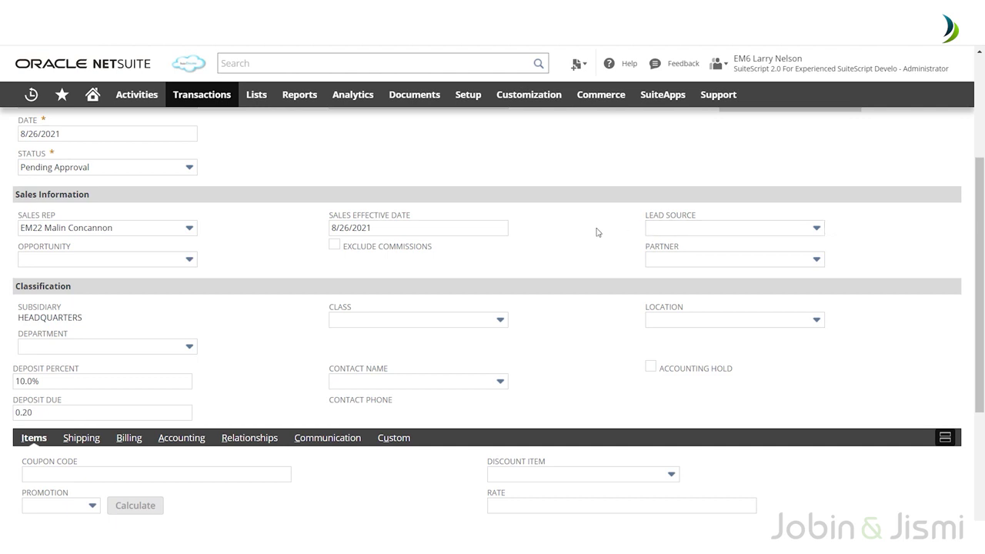
left_click(647, 228)
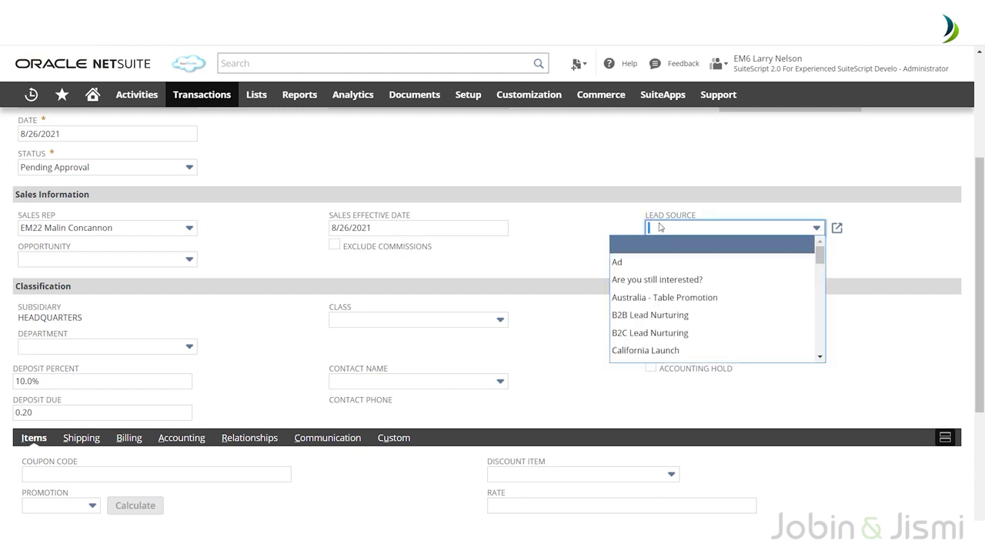
left_click(647, 263)
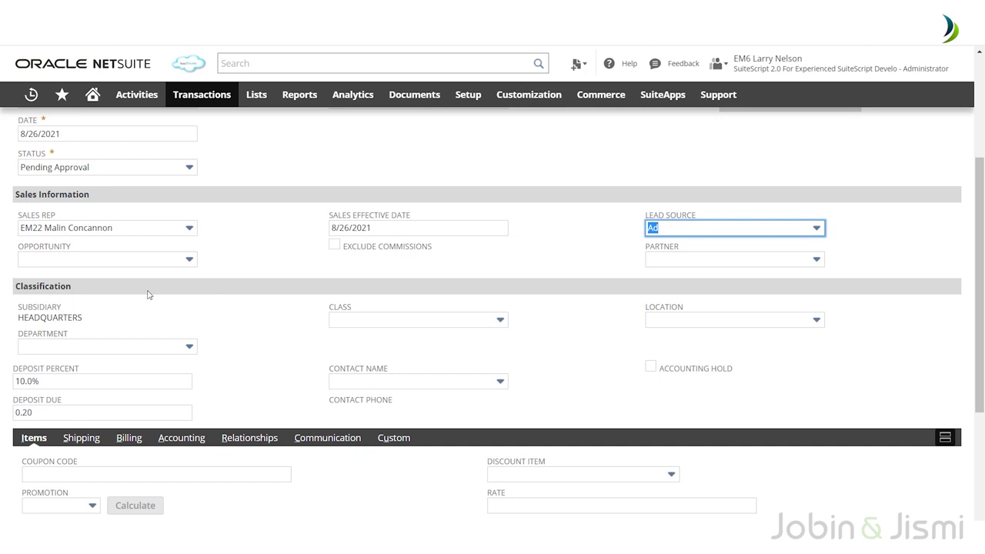
scroll(255, 305, "down", 1)
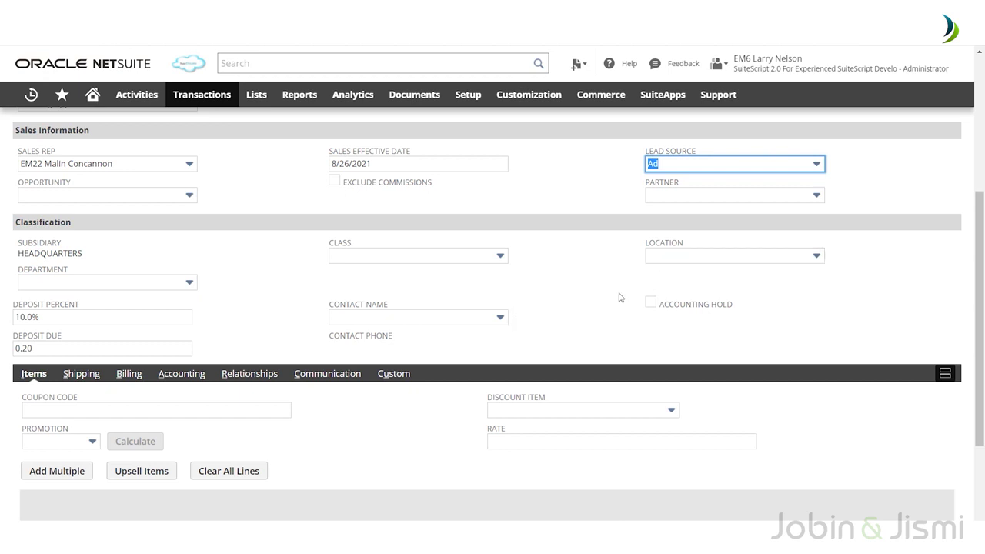
scroll(329, 346, "down", 2)
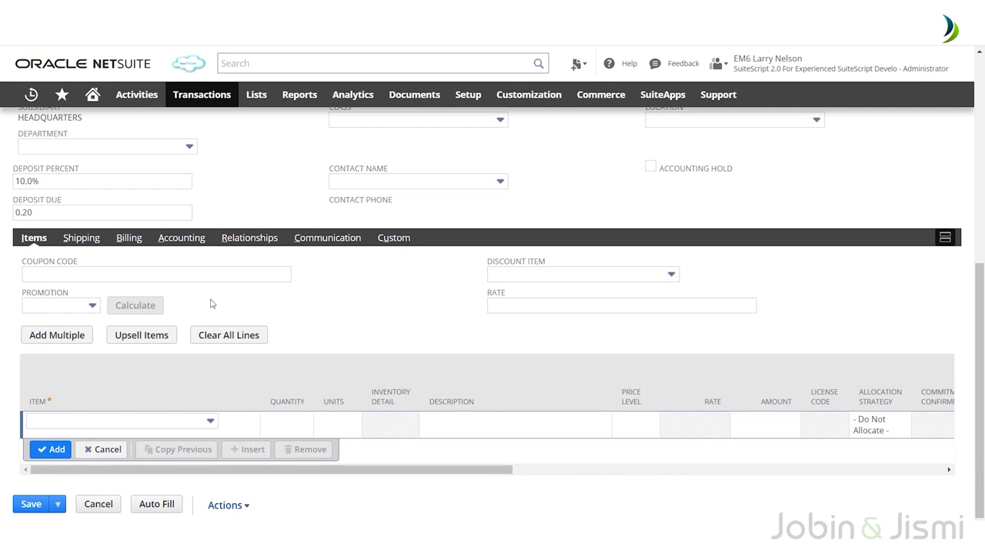
Select BEDROOM : Handcrafted Queen Bed as the new item line
left_click(210, 423)
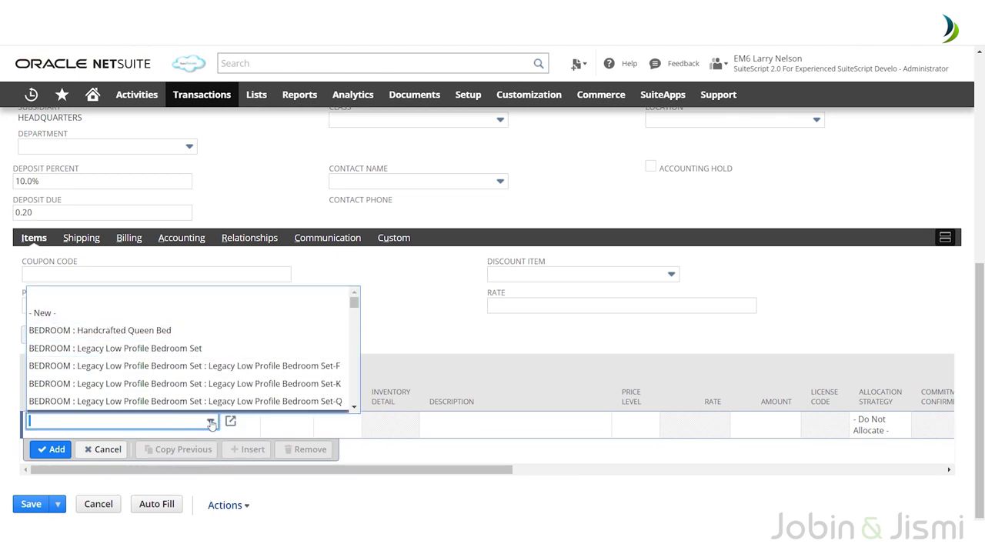
left_click(210, 422)
left_click(210, 421)
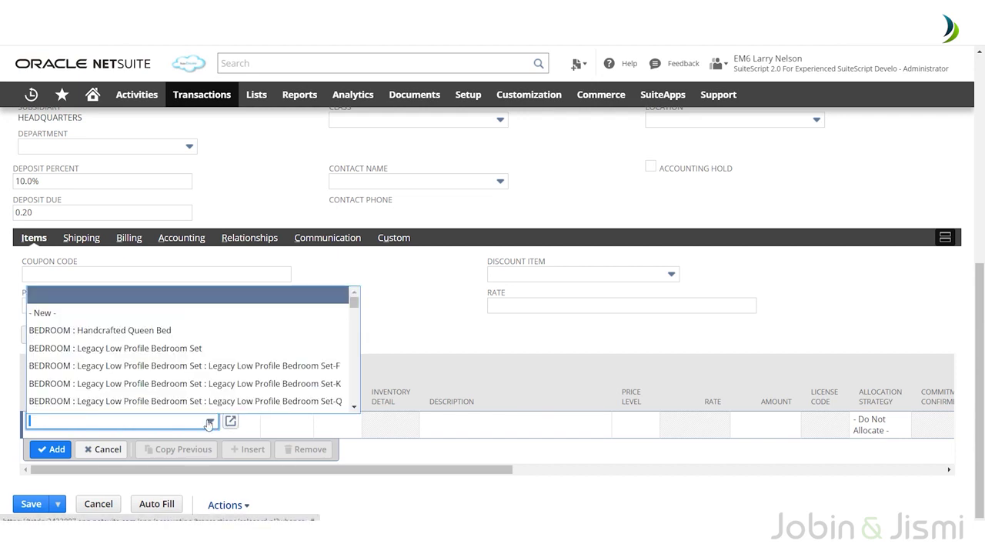
scroll(146, 350, "down", 2)
scroll(147, 350, "up", 2)
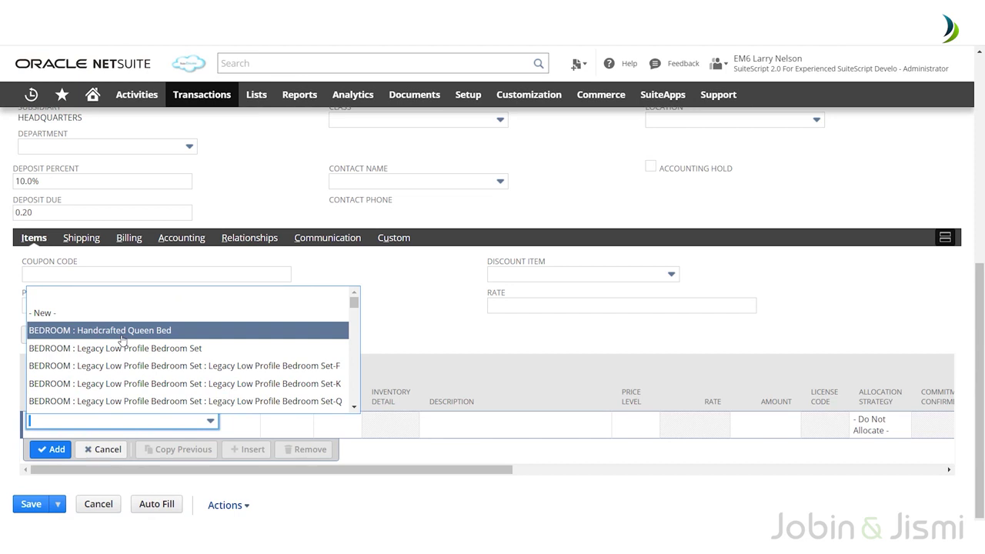
left_click(121, 332)
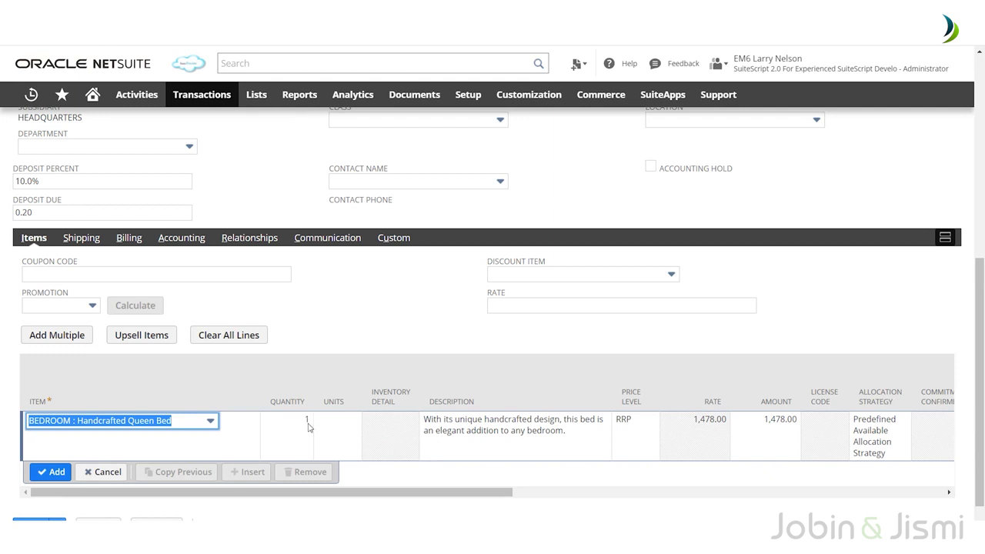
Set the bed line's quantity to 2 and add the line, totalling 2,956.00
left_click(308, 423)
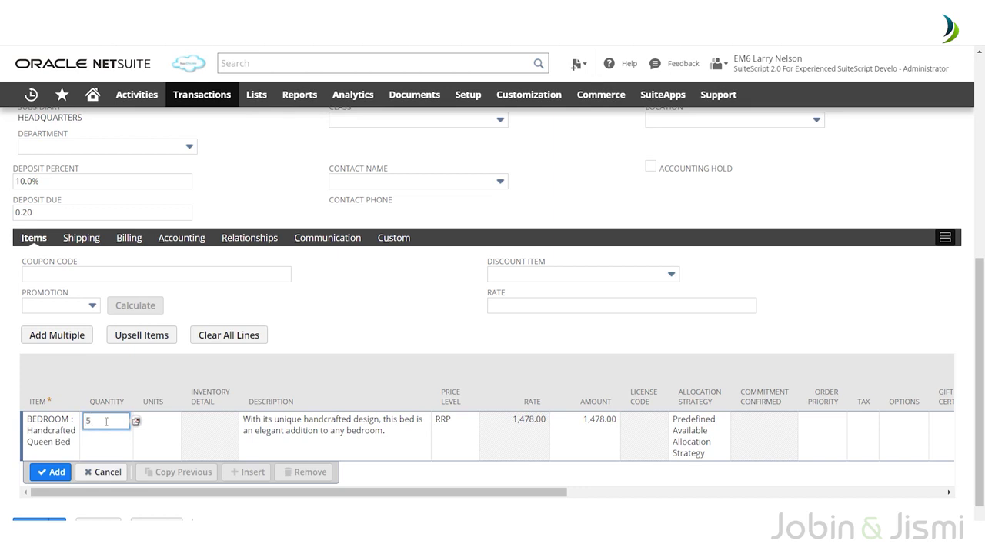
type("2")
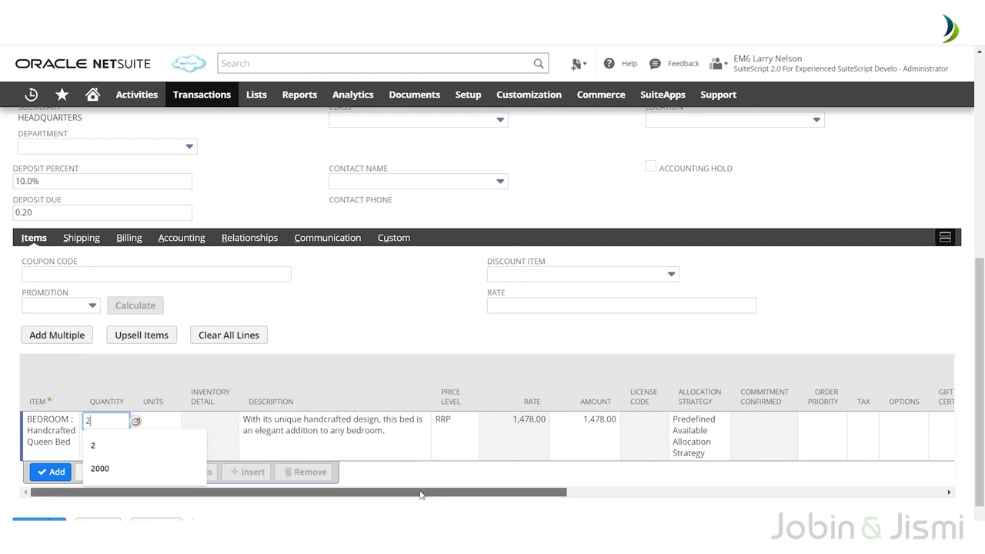
left_click_drag(439, 496, 504, 499)
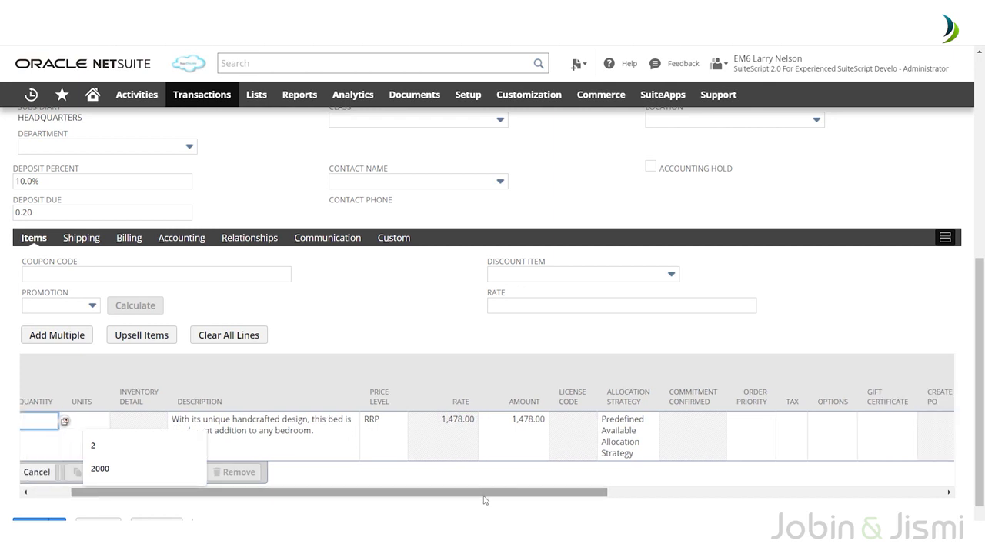
left_click(516, 428)
left_click_drag(529, 497, 437, 516)
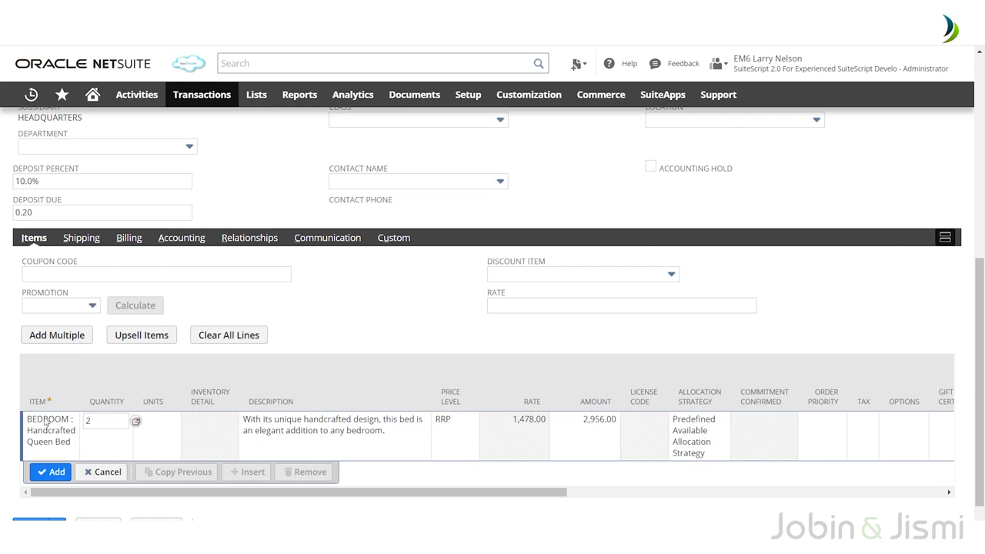
left_click(58, 472)
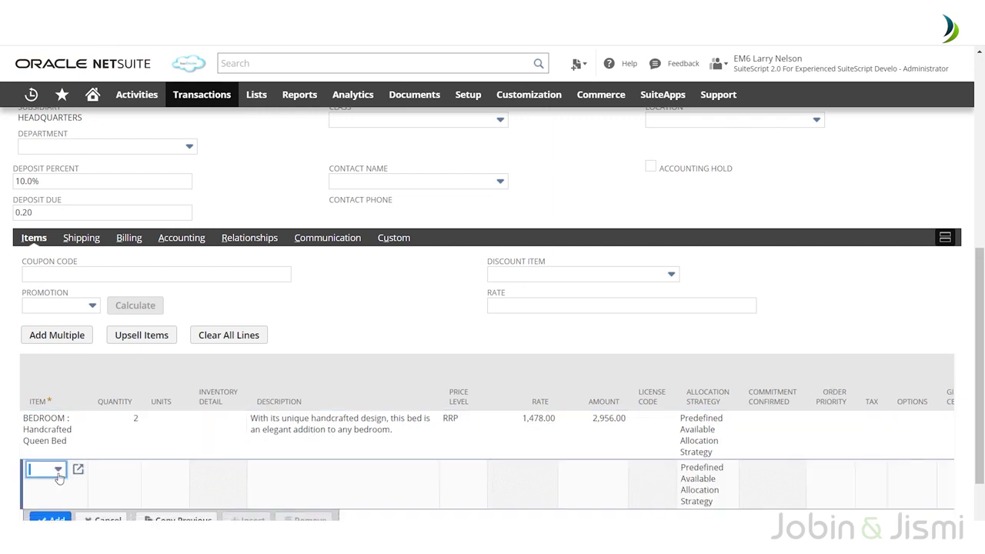
scroll(69, 470, "down", 1)
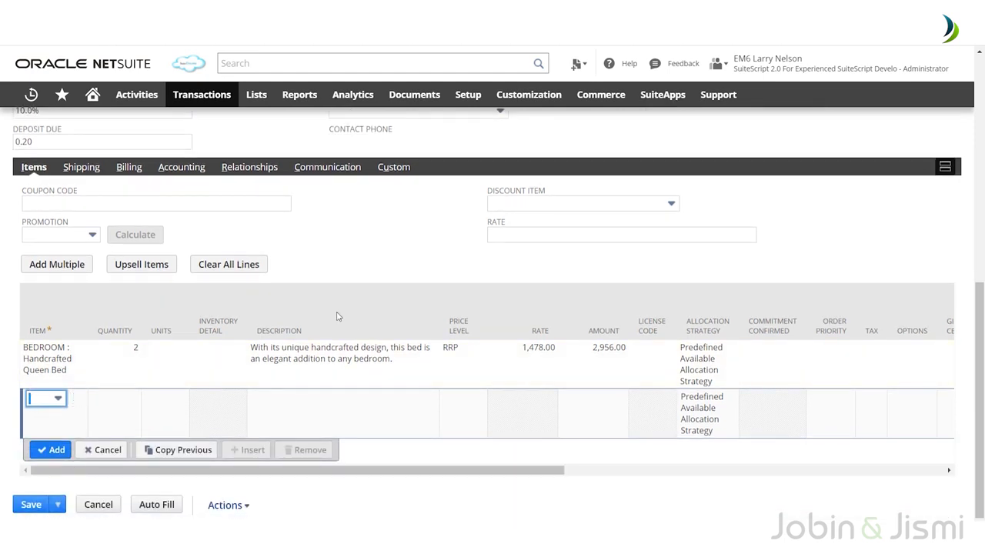
scroll(356, 333, "up", 3)
scroll(355, 332, "up", 5)
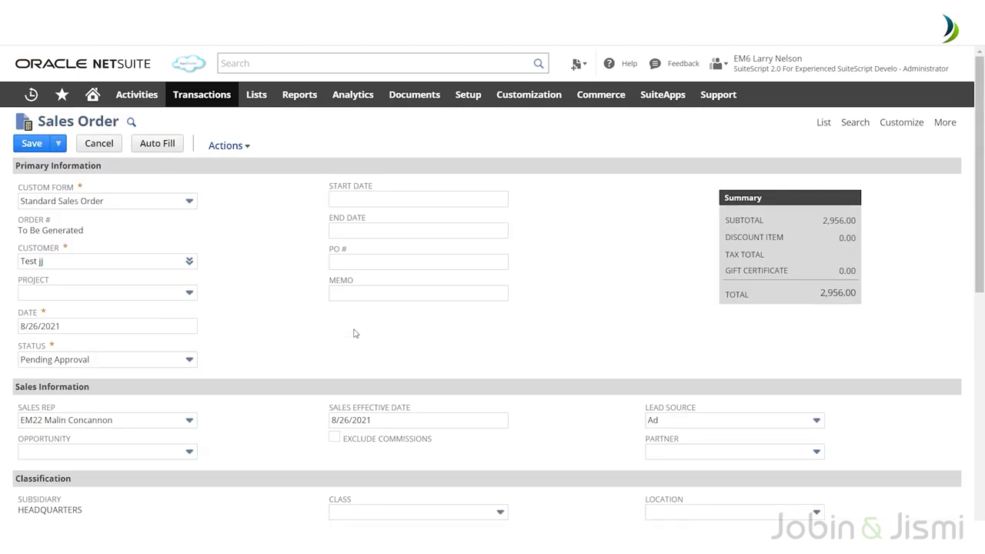
Save the order as SO2287 and review its Items subtab with the 2,956.00 bed line
left_click(31, 149)
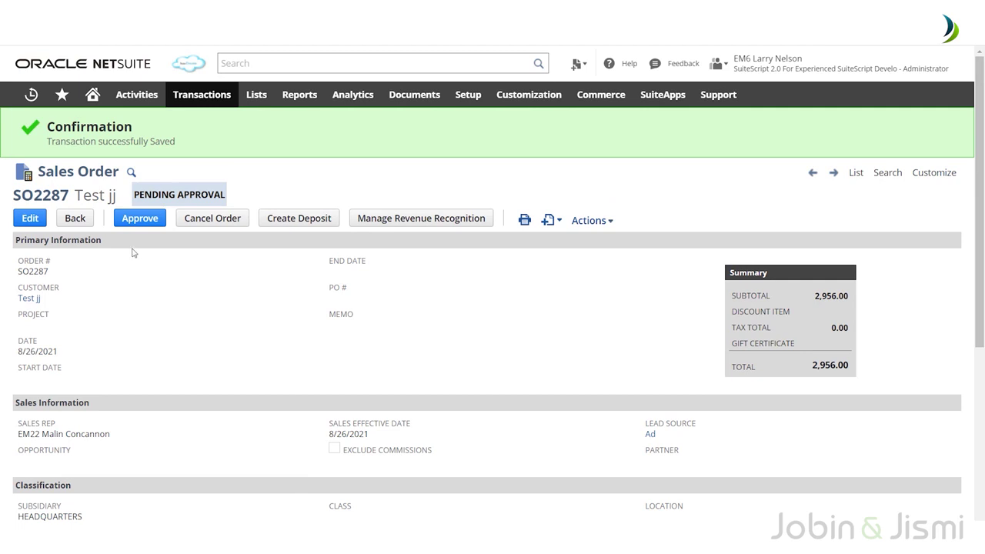
left_click(155, 223)
scroll(242, 292, "down", 3)
scroll(241, 292, "down", 1)
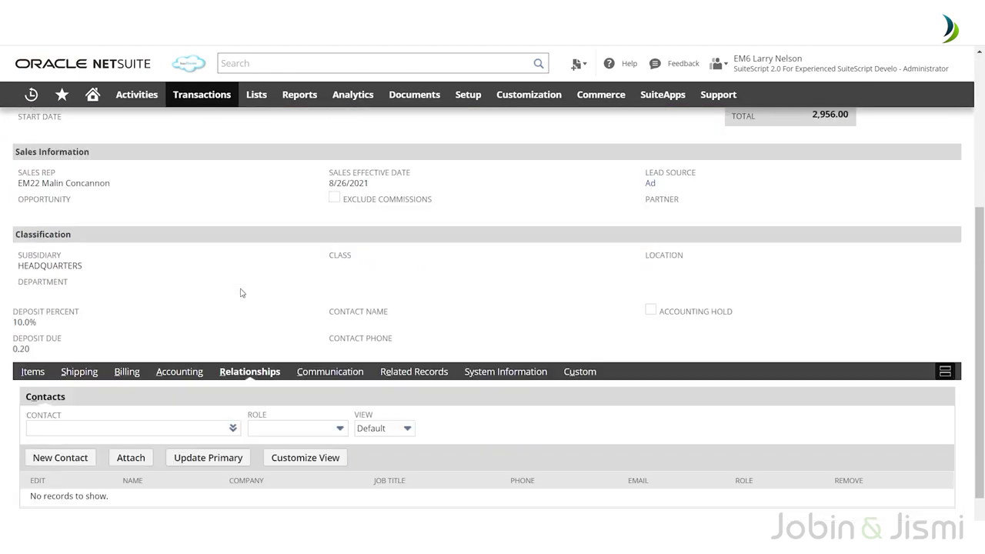
scroll(240, 293, "down", 1)
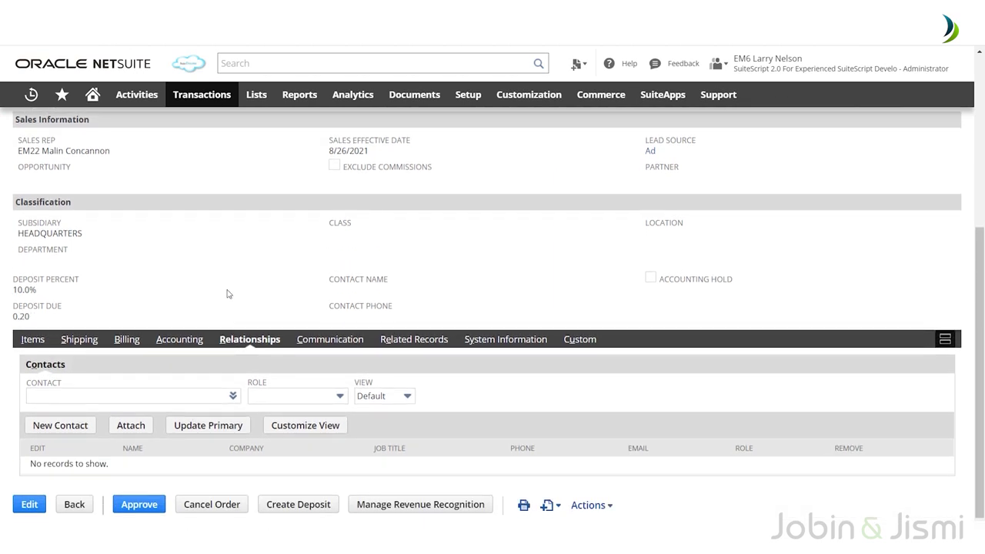
left_click(33, 339)
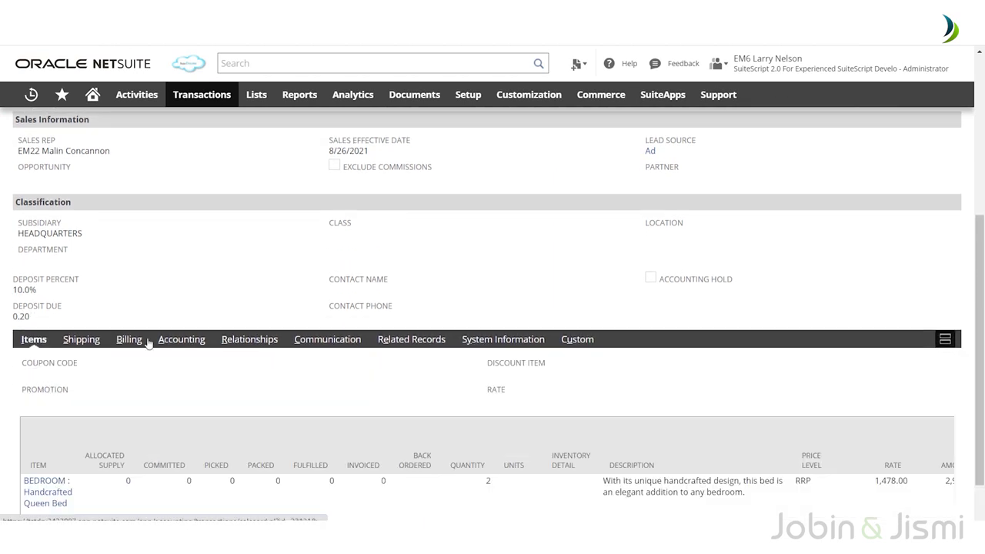
scroll(55, 418, "down", 1)
scroll(346, 421, "up", 3)
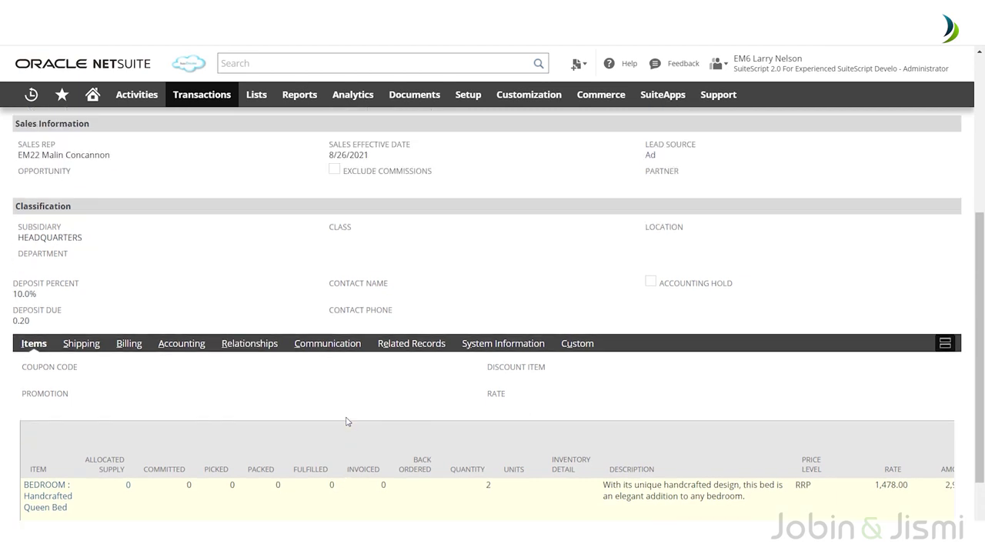
scroll(210, 381, "up", 2)
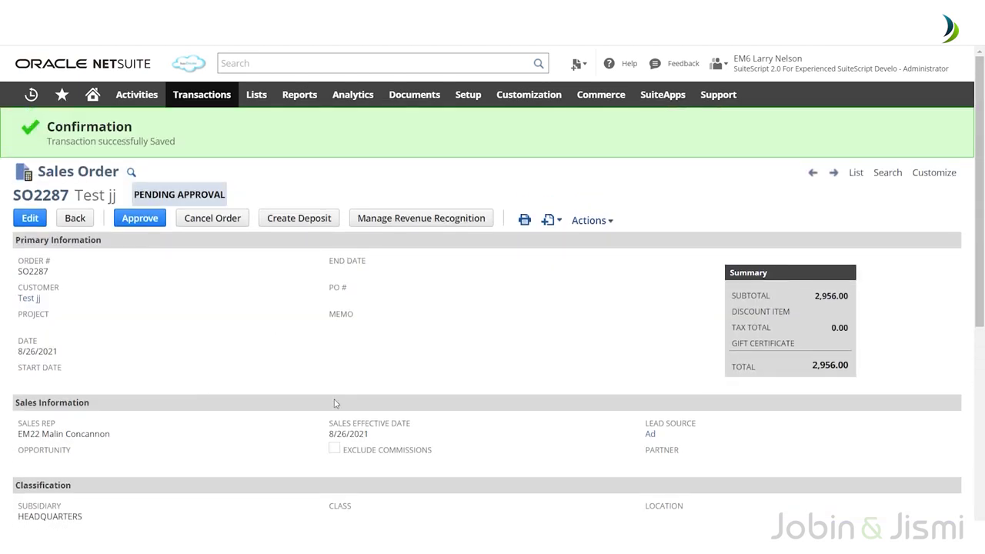
Approve SO2287, moving it to Pending Fulfillment
left_click(147, 220)
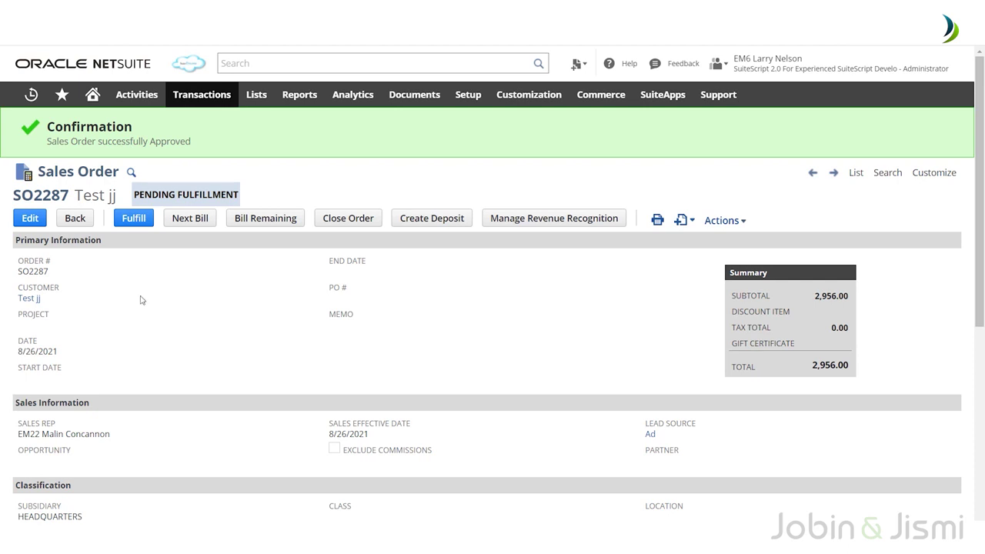
Fulfill SO2287 as item fulfillment 162 and mark it Packed
left_click(134, 218)
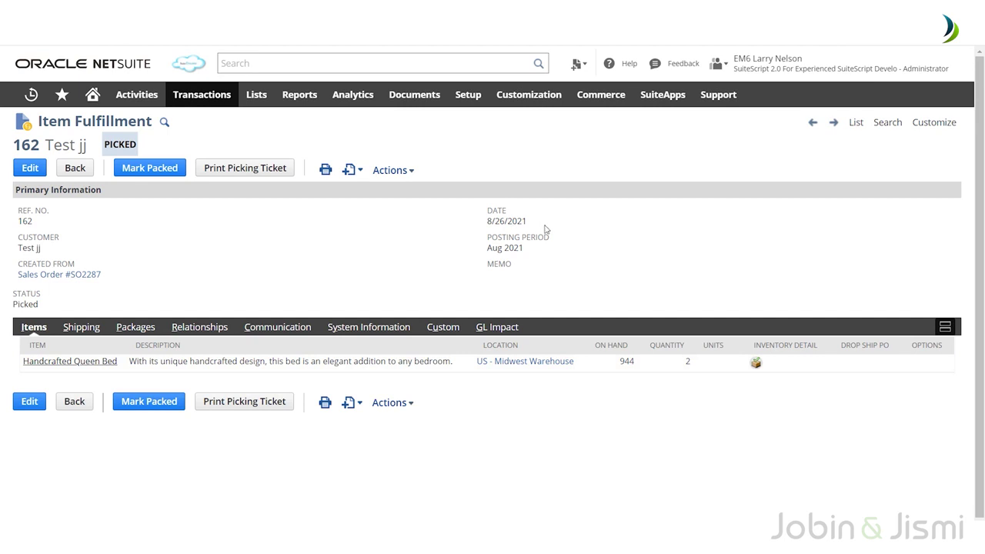
left_click(157, 173)
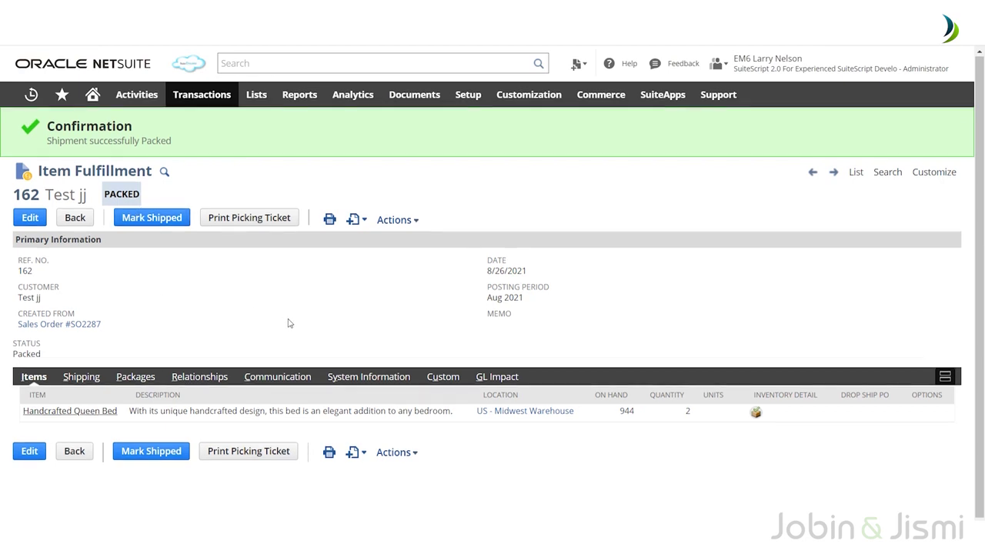
Mark packed fulfillment 162 as shipped, bringing up the editable fulfillment form
left_click(163, 222)
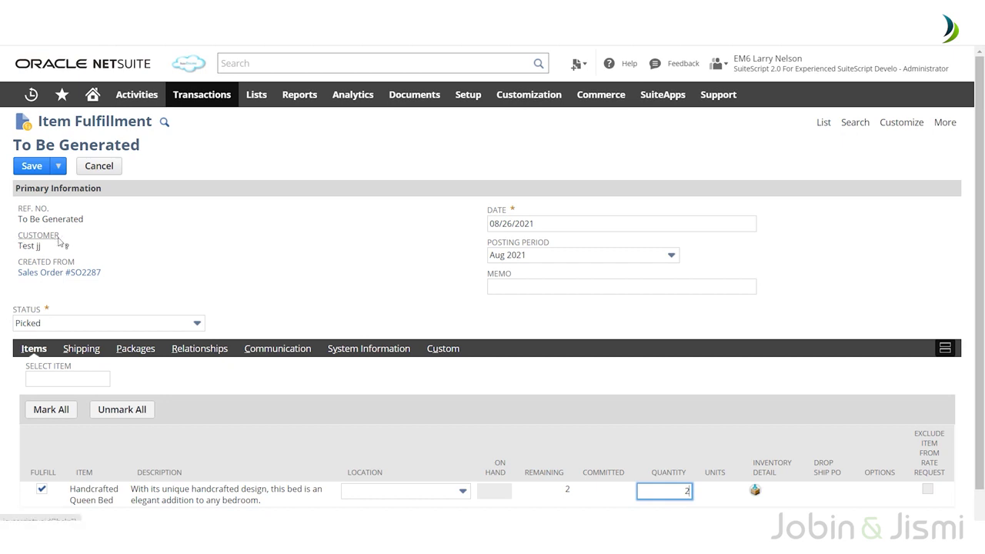
Leave the status at Picked and set the bed line's location to US - Midwest Warehouse
scroll(199, 278, "down", 1)
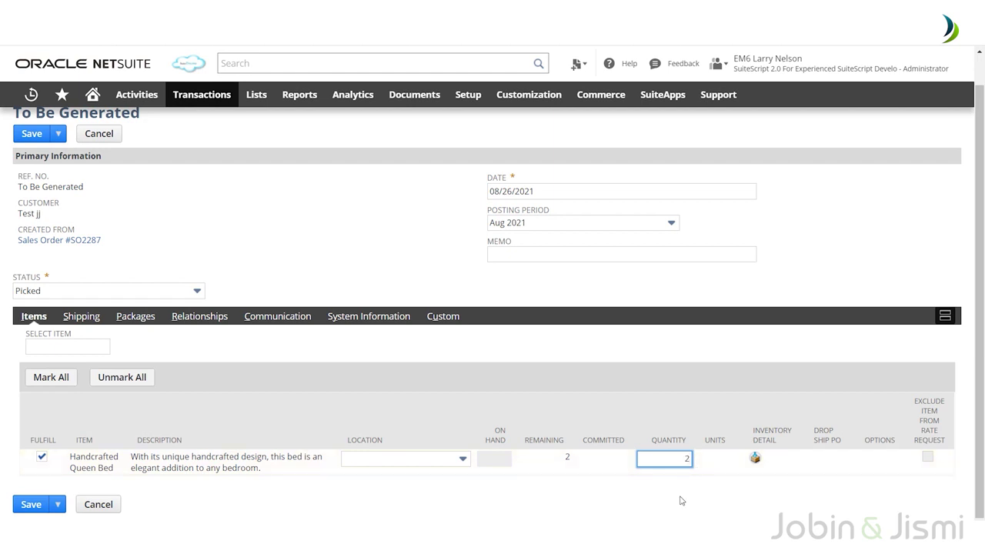
scroll(535, 298, "up", 1)
scroll(535, 298, "down", 1)
scroll(220, 291, "up", 1)
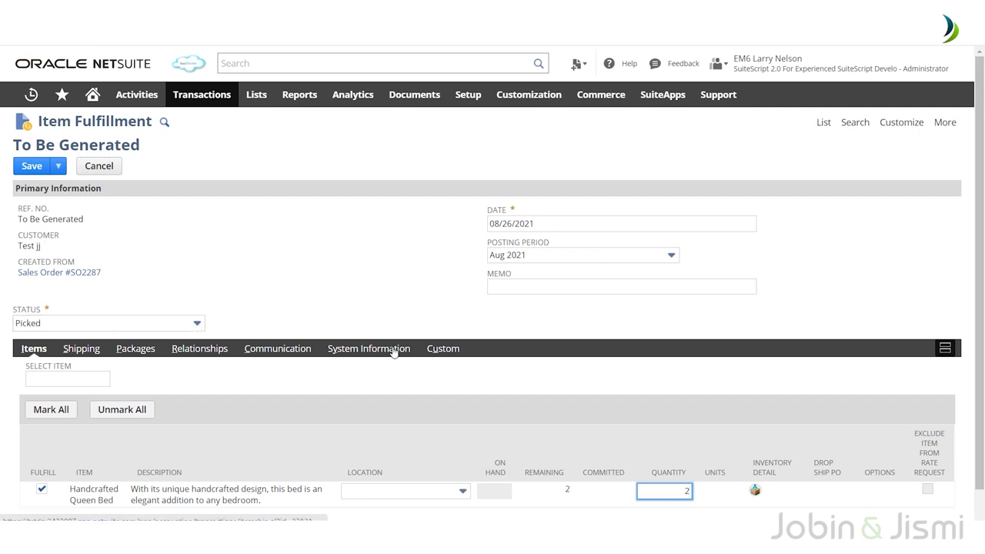
scroll(394, 351, "down", 1)
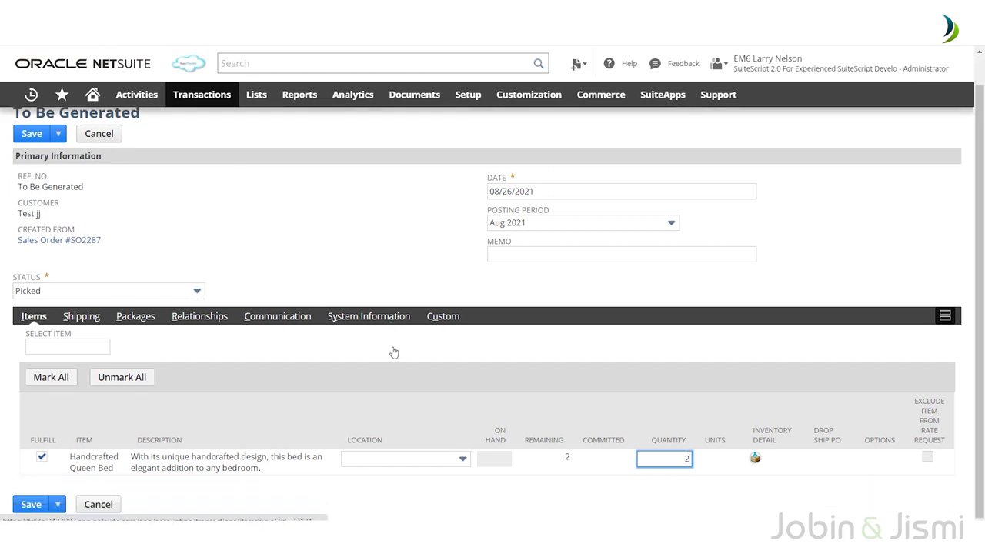
left_click(193, 292)
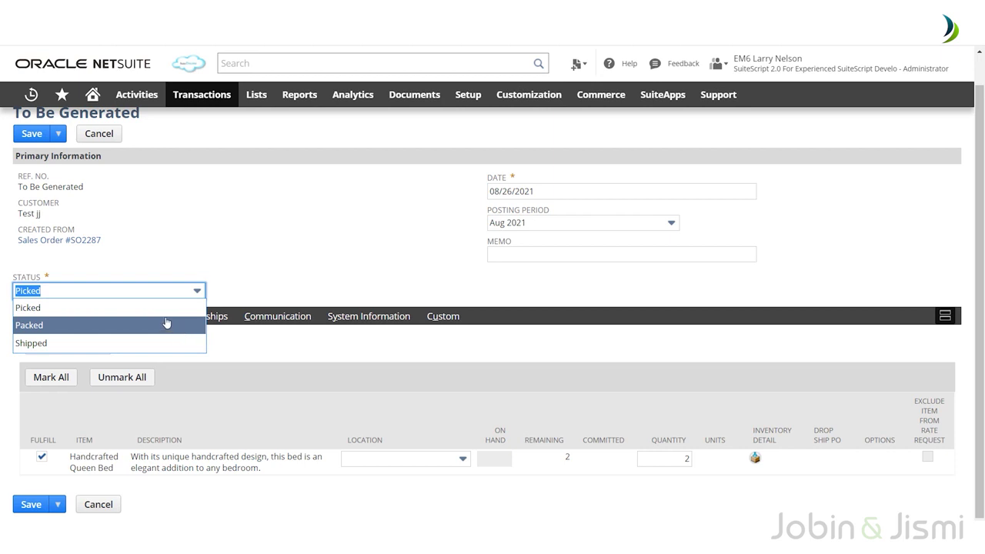
left_click(227, 263)
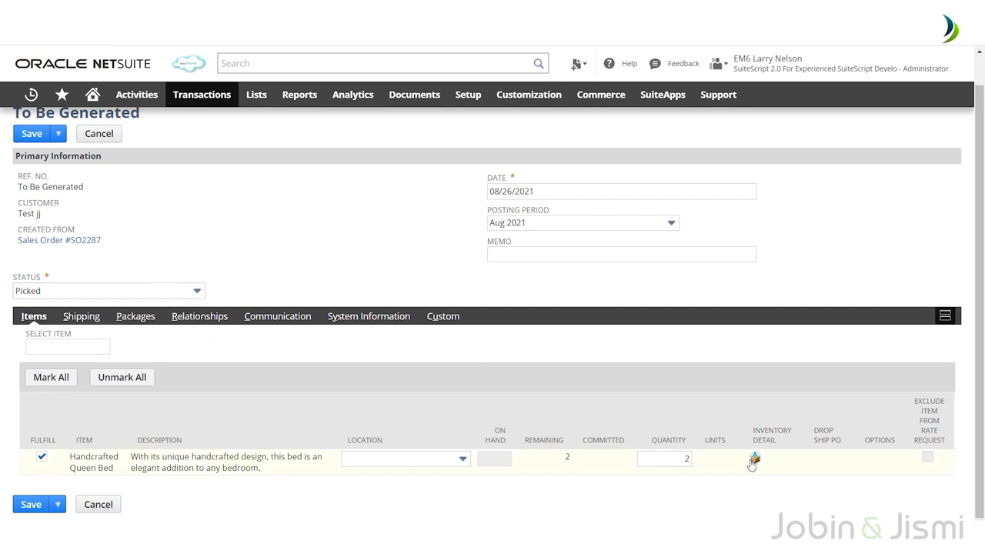
left_click(453, 458)
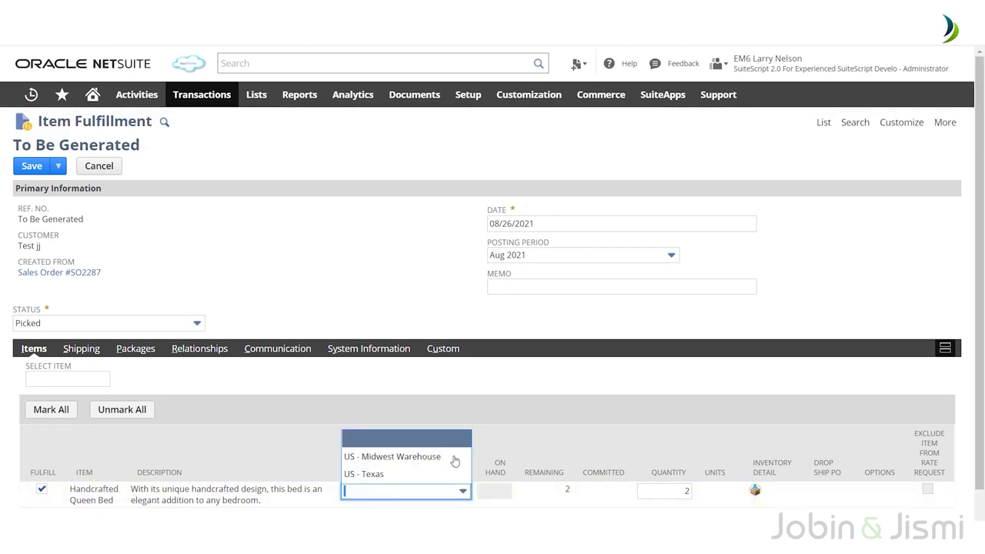
left_click(412, 457)
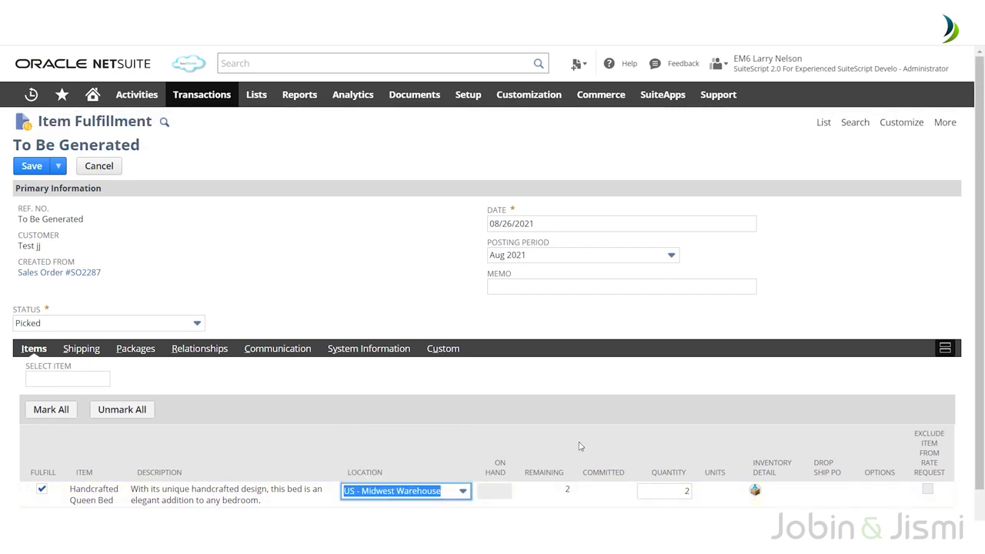
Confirm the bed line's inventory detail with quantity 2 at status Good
left_click(755, 491)
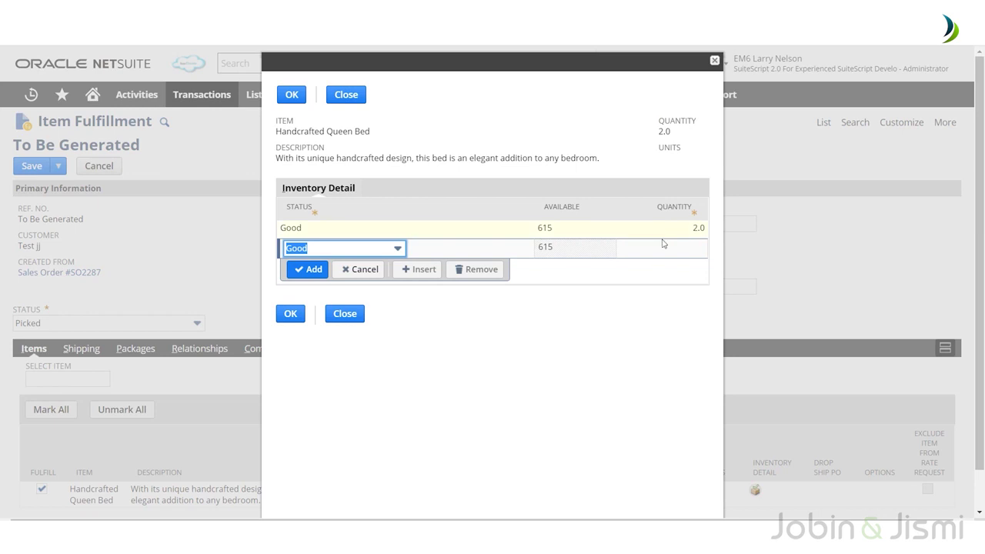
left_click(292, 316)
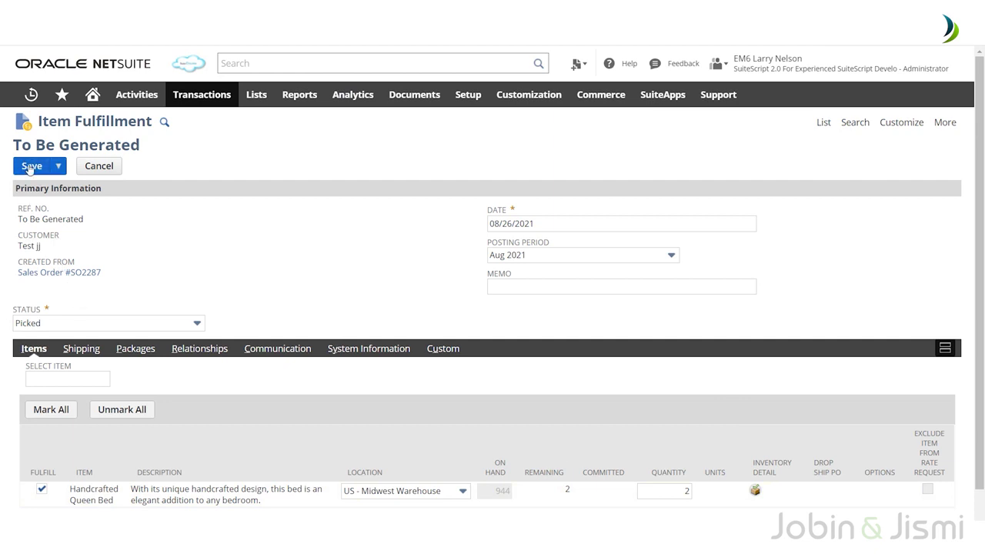
Save item fulfillment 162 as Shipped and return to sales order SO2287, now Pending Billing
left_click(34, 169)
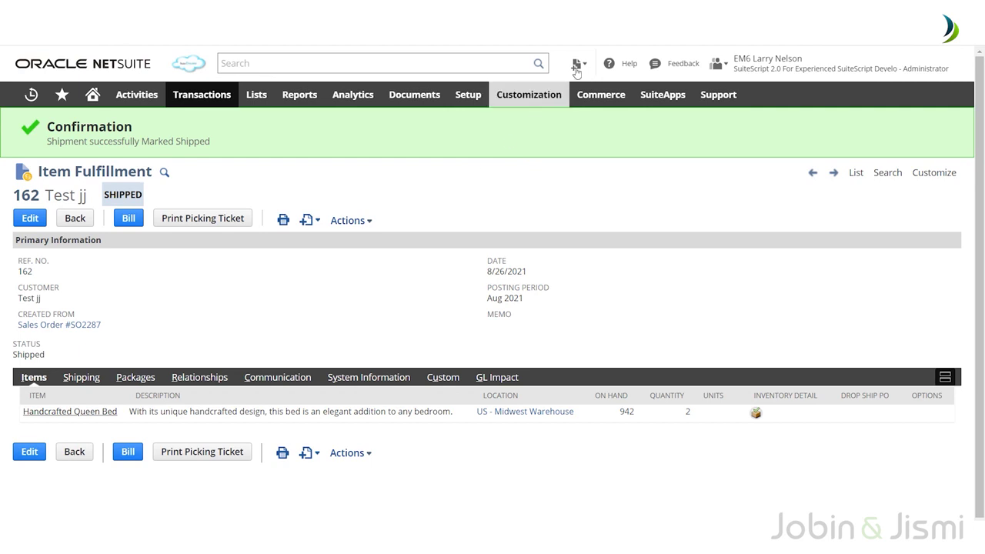
mouse_move(716, 63)
key("alt+Left")
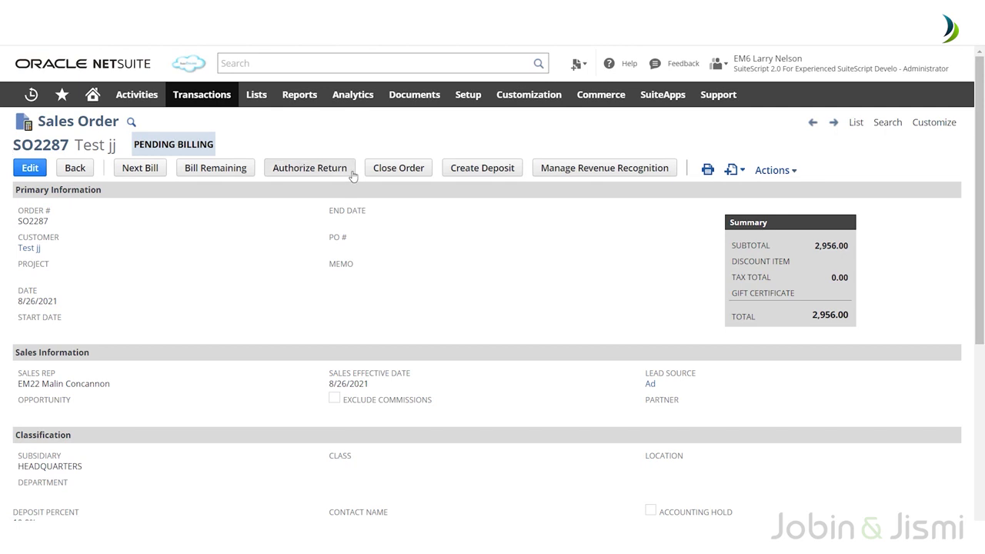
scroll(442, 200, "down", 3)
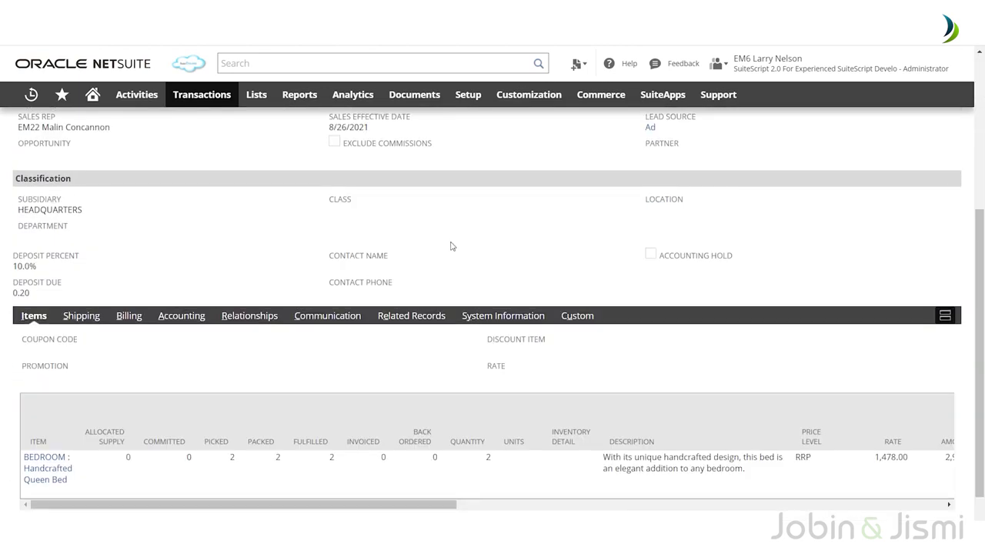
left_click(417, 316)
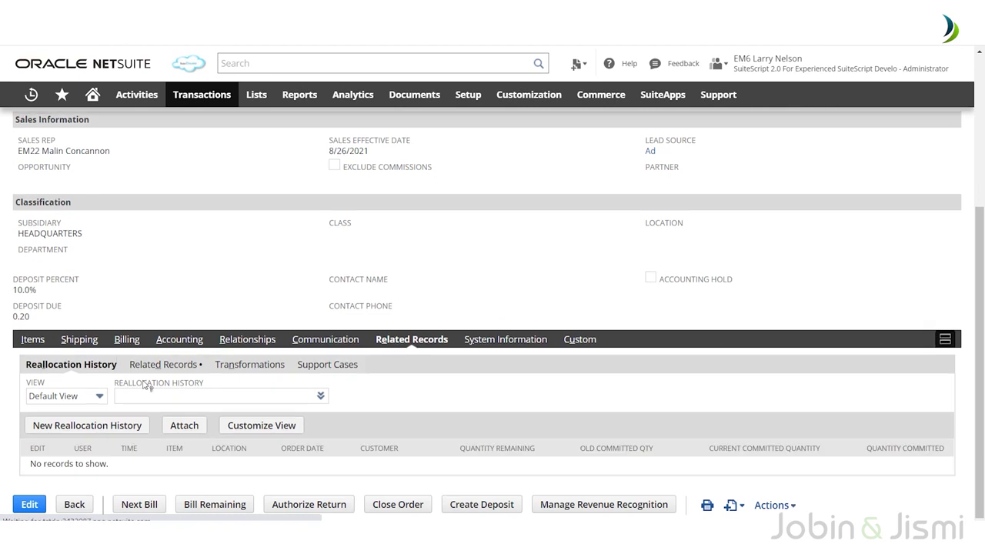
left_click(165, 367)
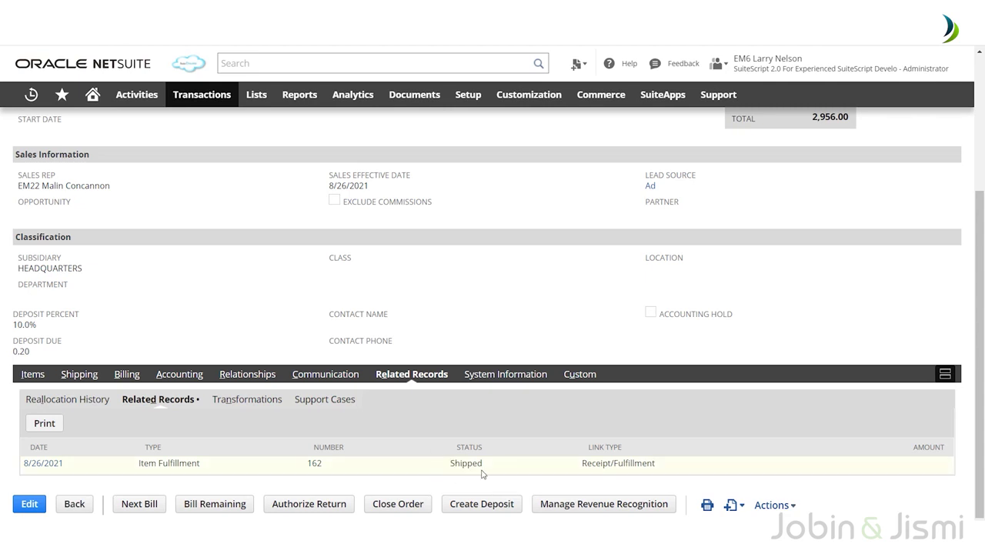
scroll(547, 402, "up", 3)
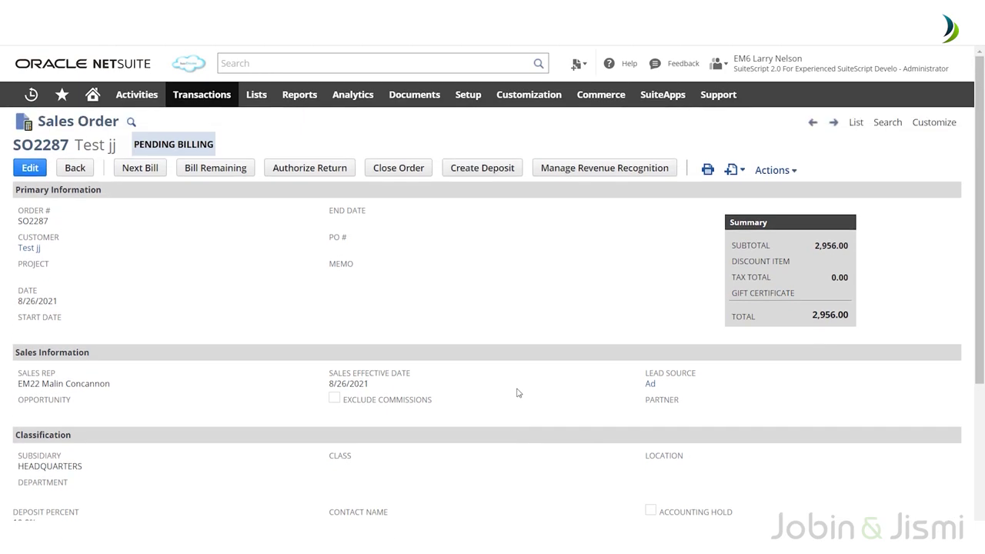